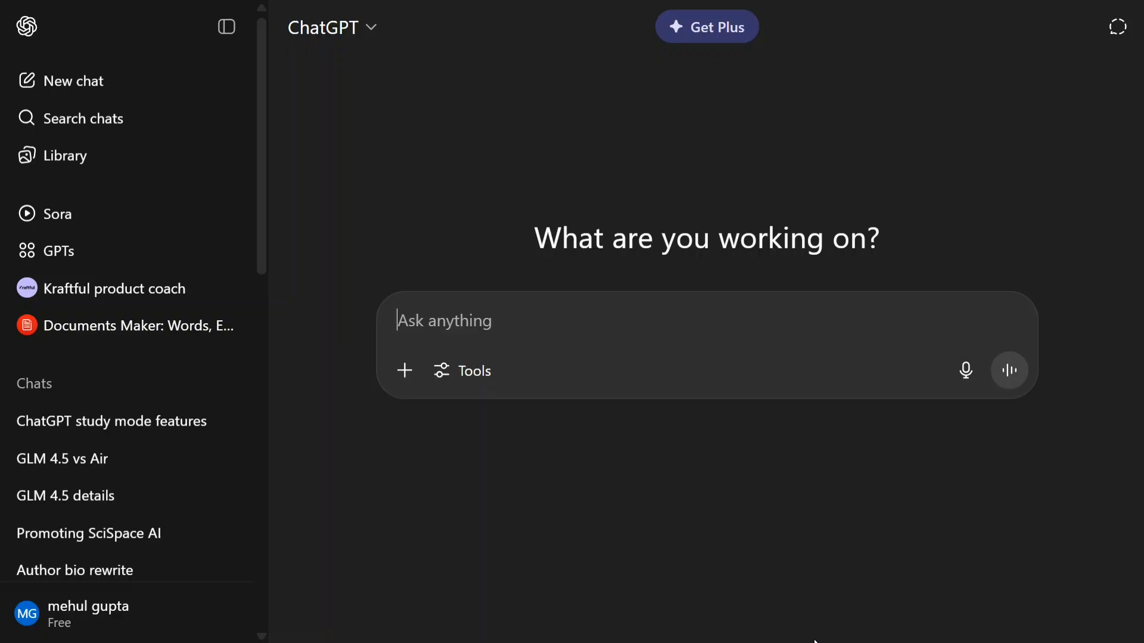
Step: Turn on Study and learn mode and ask how the attention mechanism in Transformers works
left_click(476, 377)
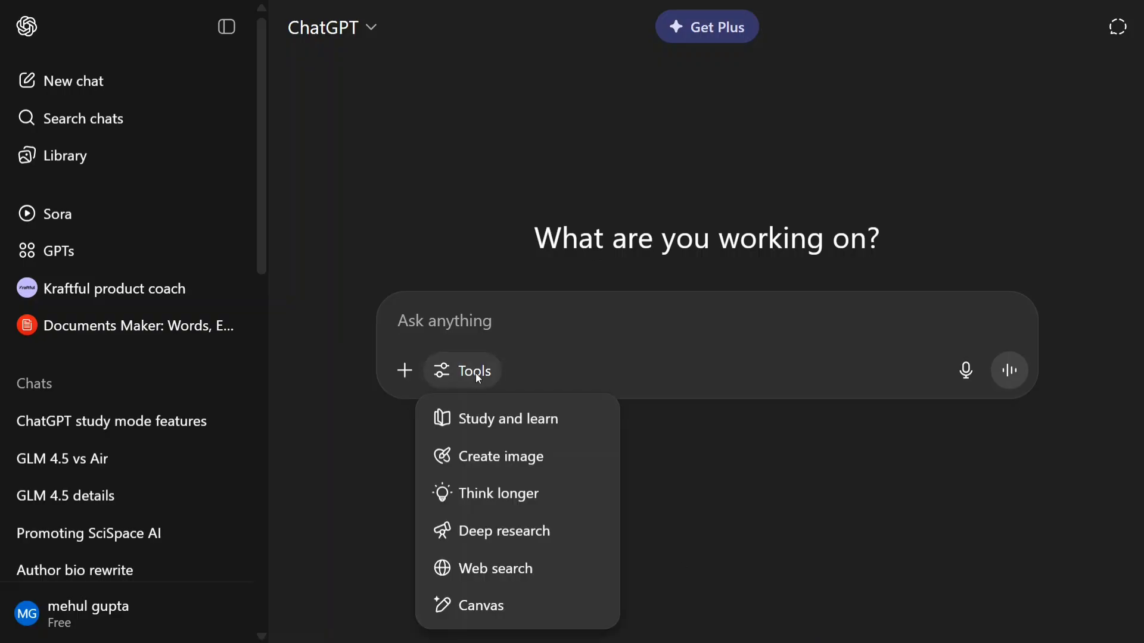
left_click(495, 427)
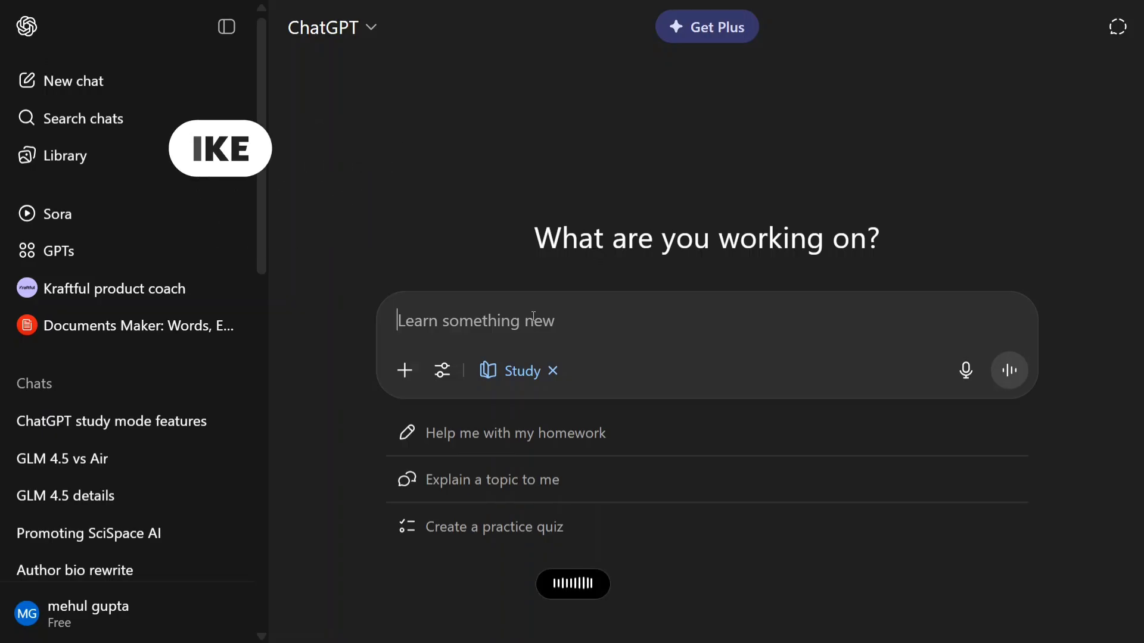
type("Help me understand the attention mechanism in Transformers.")
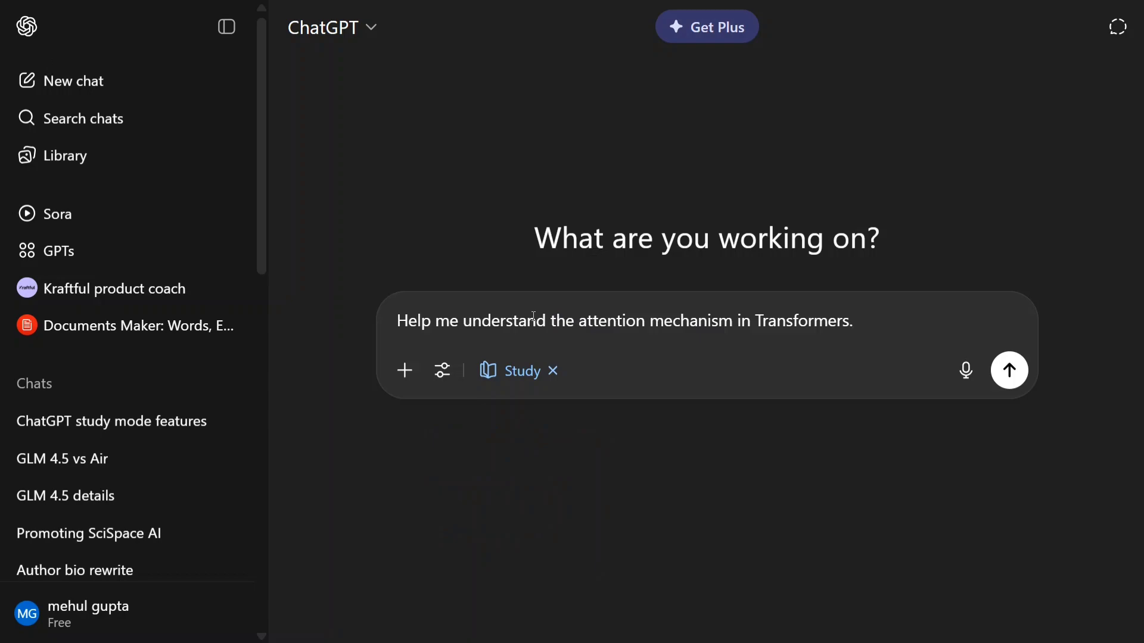
key("Return")
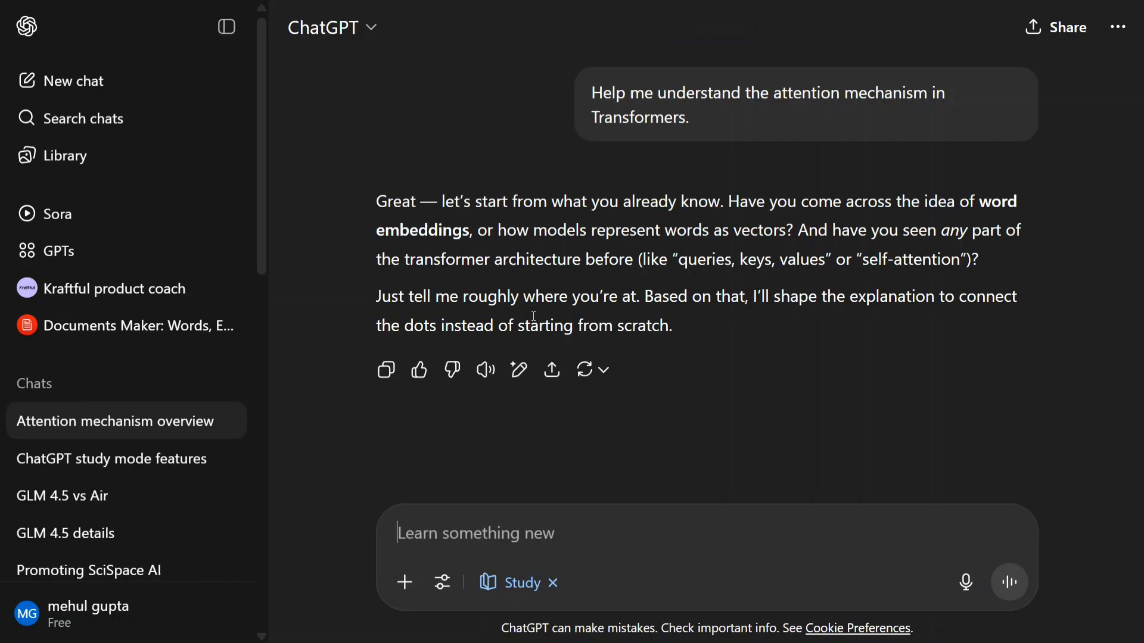
Step: Reply 'I know nothing, I am a complete beginner.' and read the three-step explanation of attention
key("ctrl+super")
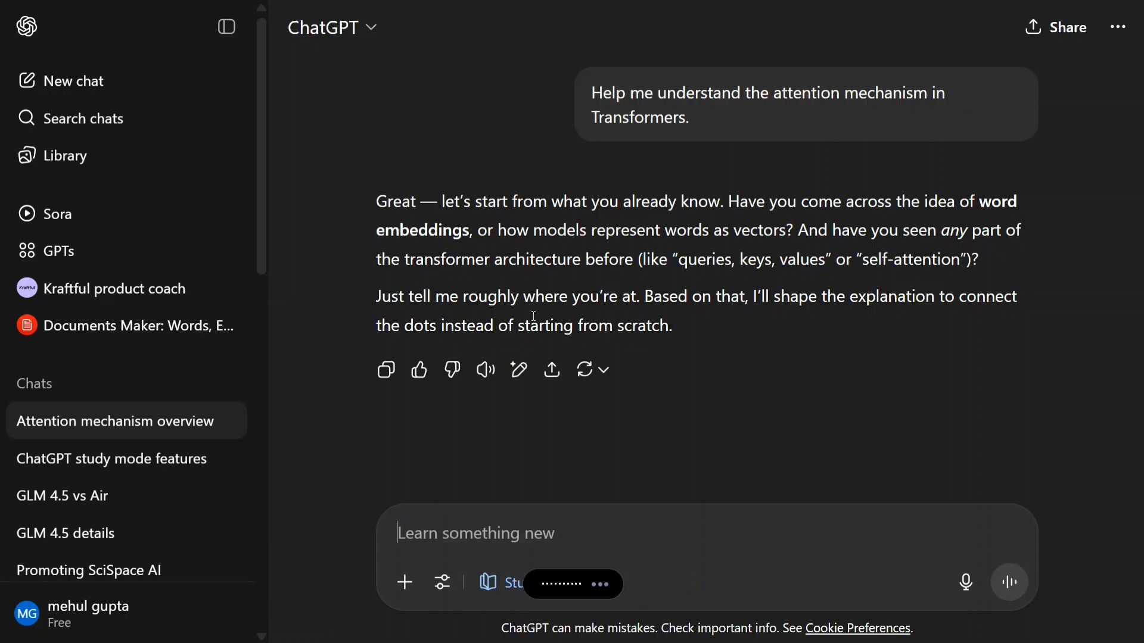
key("Return")
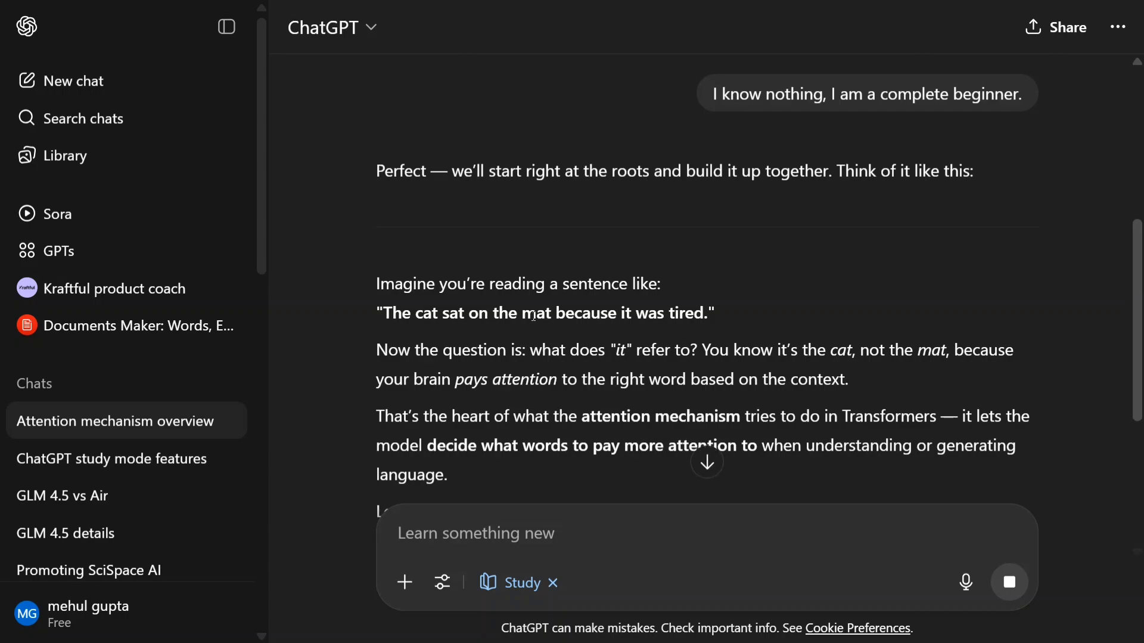
scroll(432, 351, "down", 2)
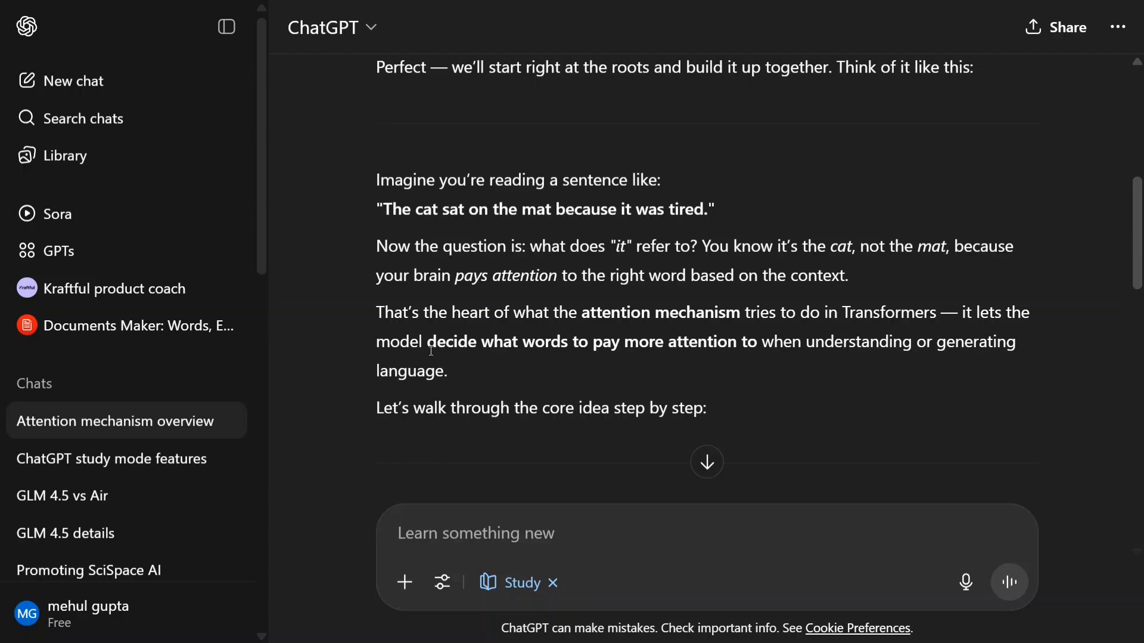
scroll(456, 333, "down", 7)
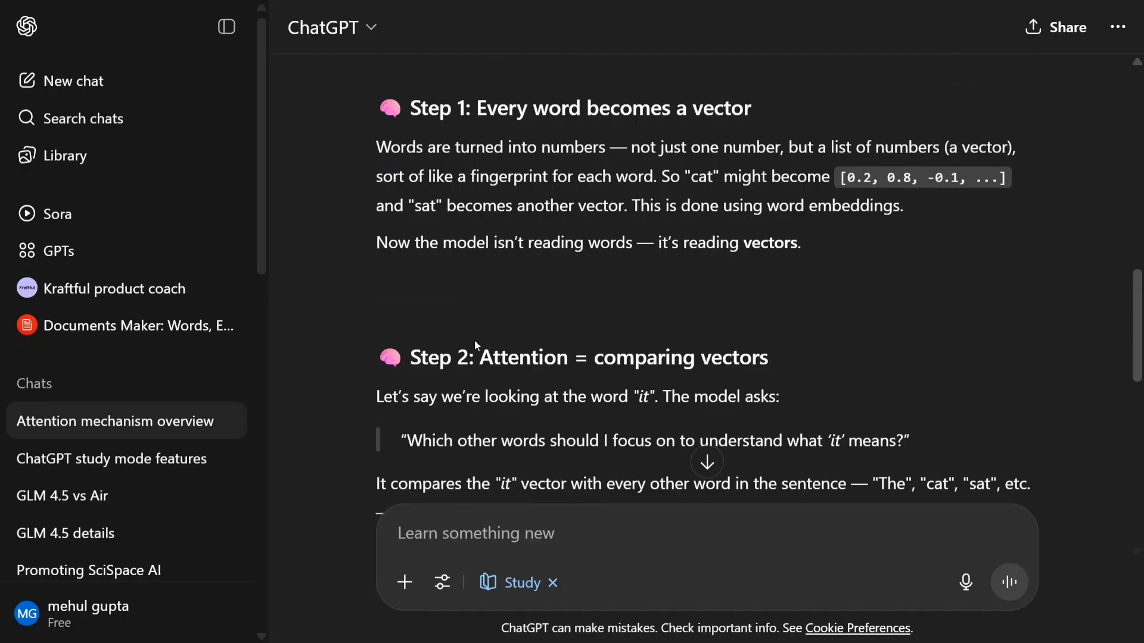
scroll(474, 341, "down", 7)
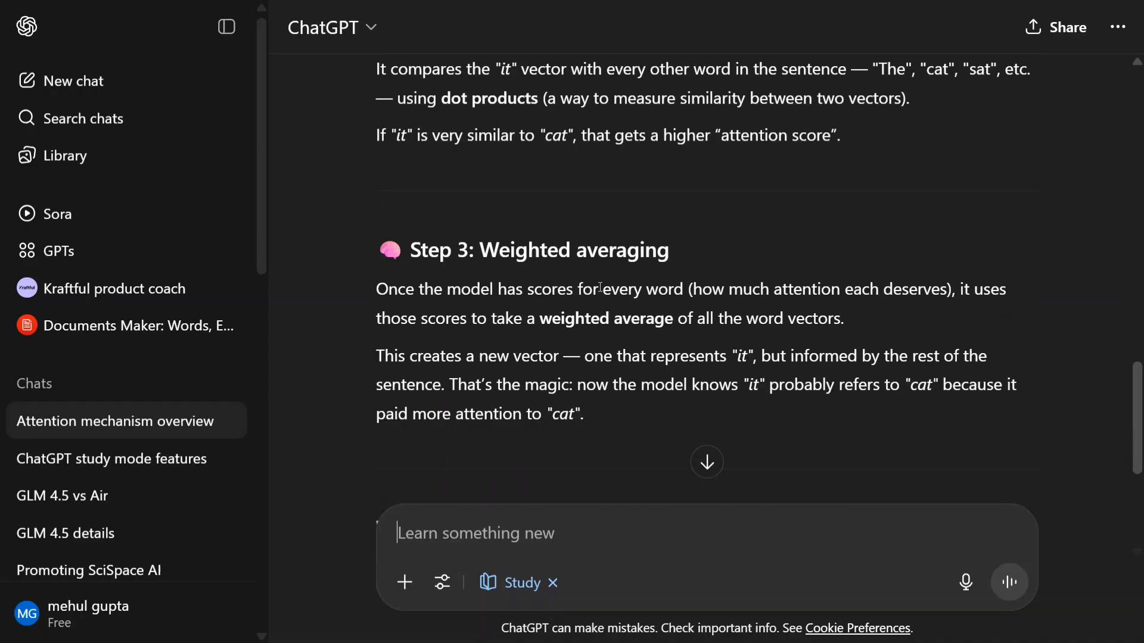
scroll(599, 288, "down", 5)
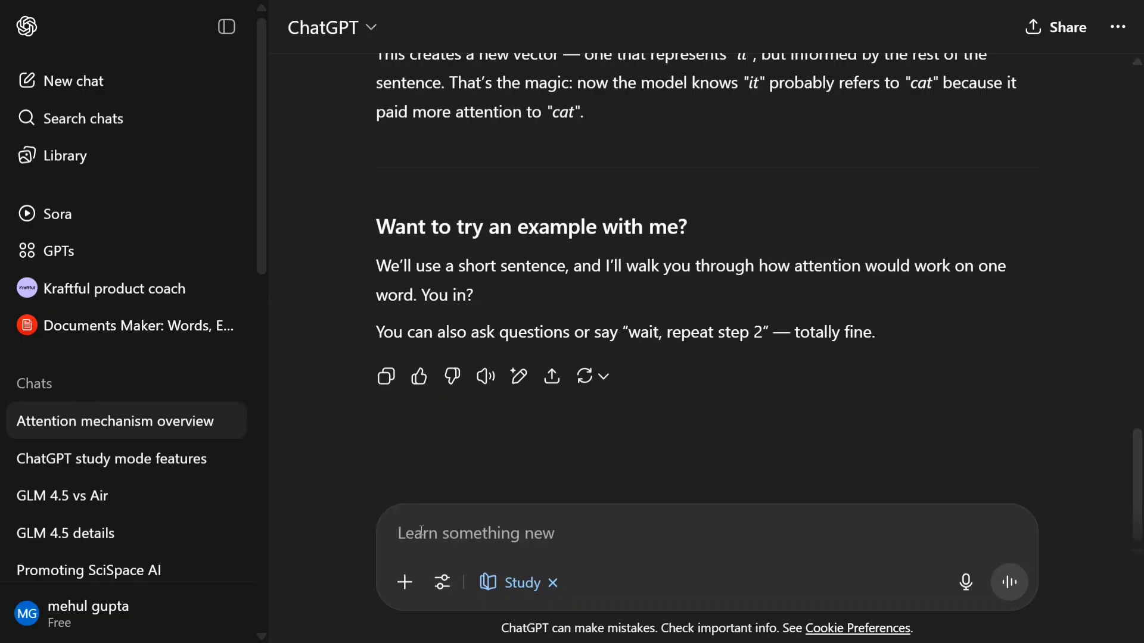
Step: Request an illustrated example and give the sentence 'I love data science in your pocket.'
key("ctrl+super")
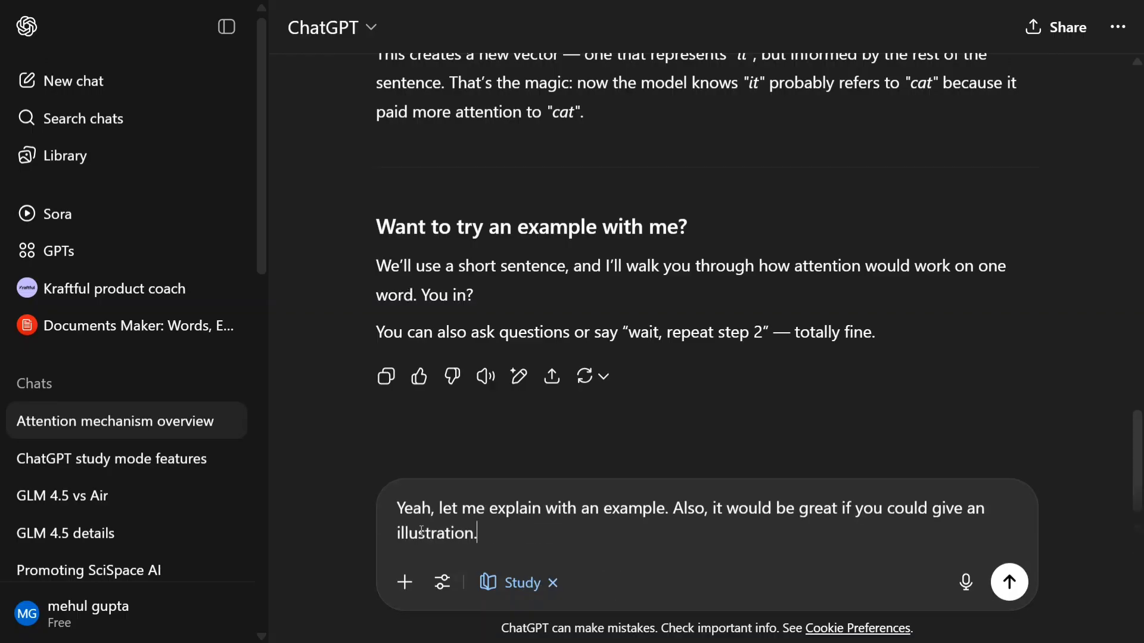
key("Return")
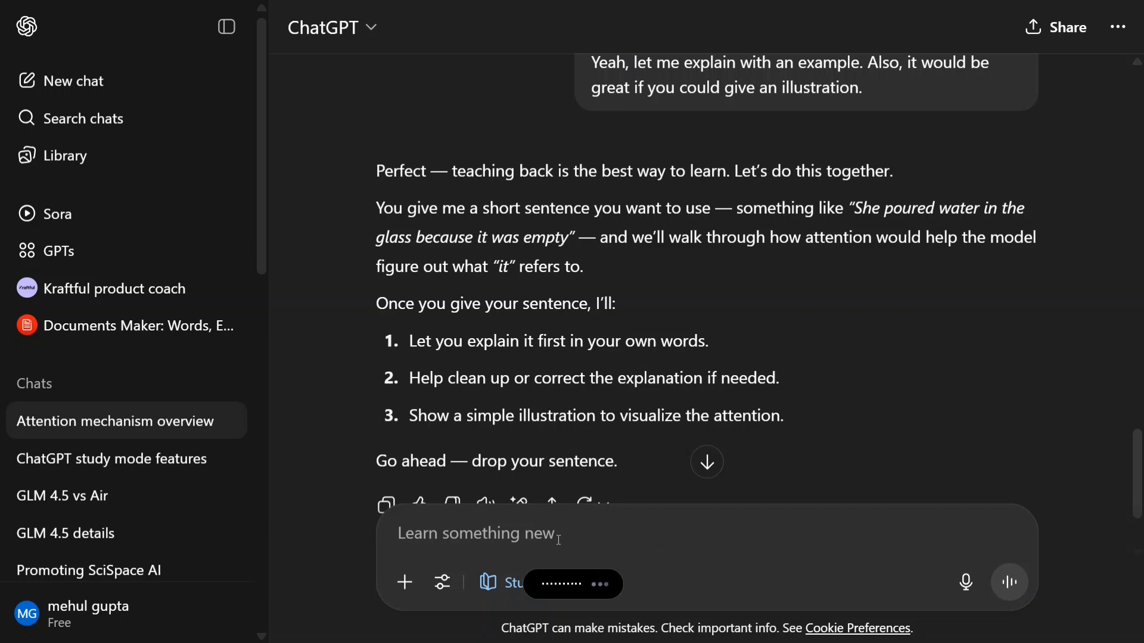
type("I love data science in your pocket.")
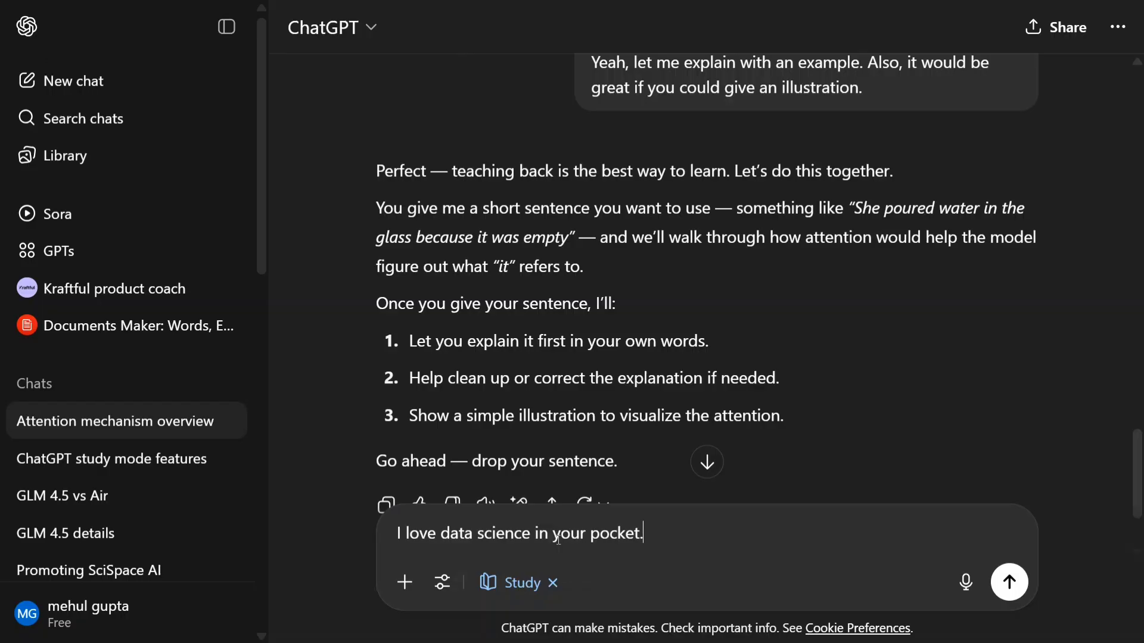
key("Return")
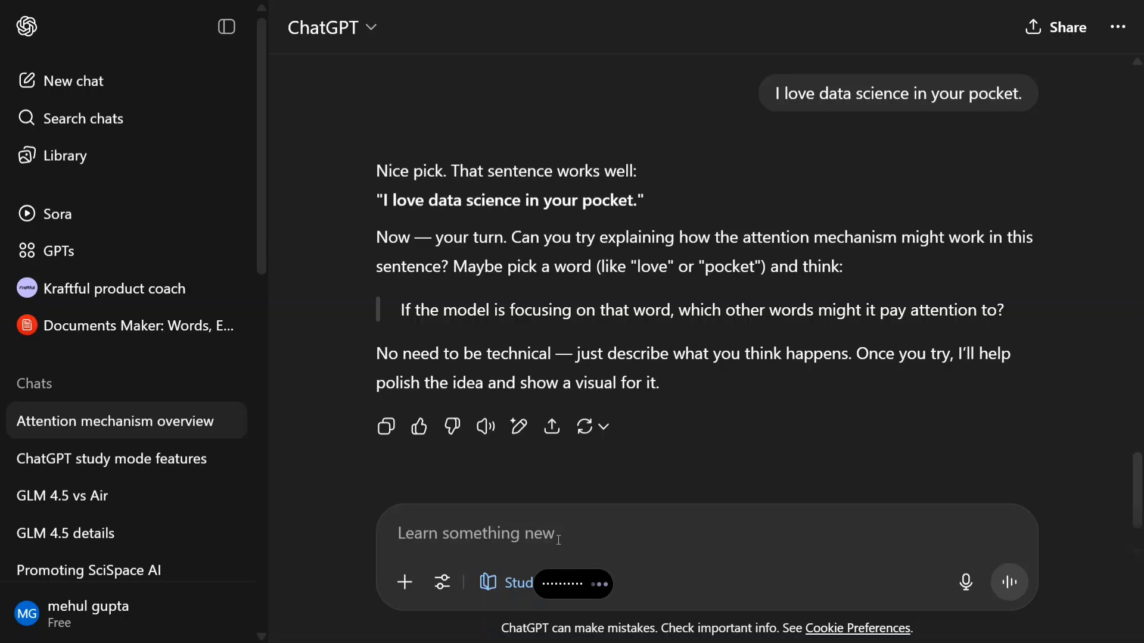
Step: Explain that attention focuses on love, data science and pocket, then review the attention-score heatmap
key("Return")
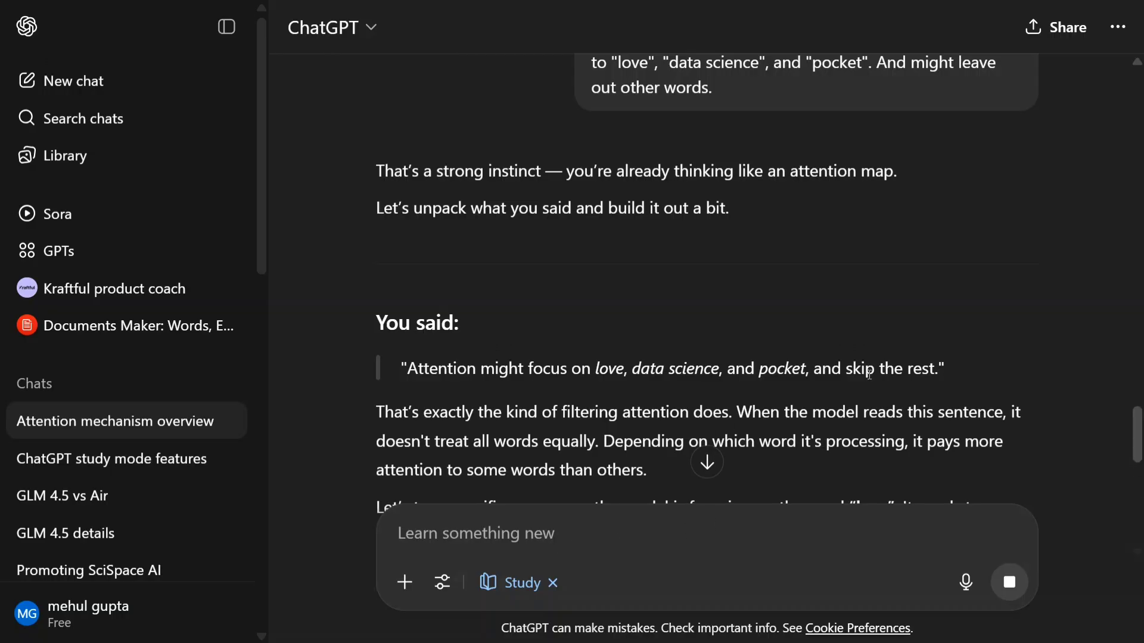
scroll(869, 374, "down", 3)
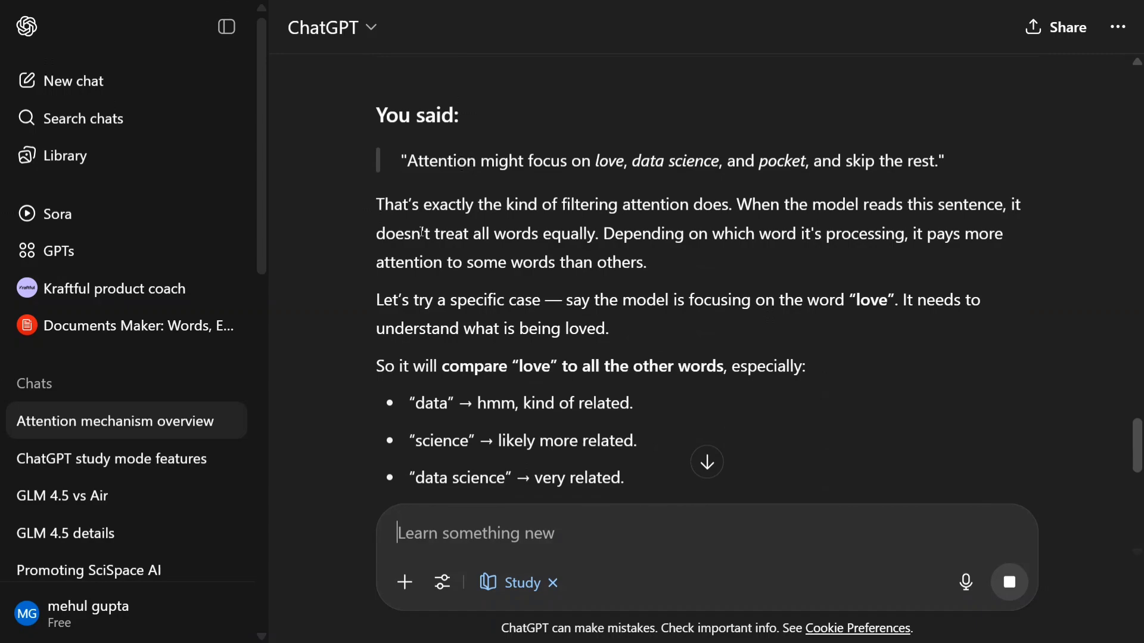
scroll(521, 281, "down", 1)
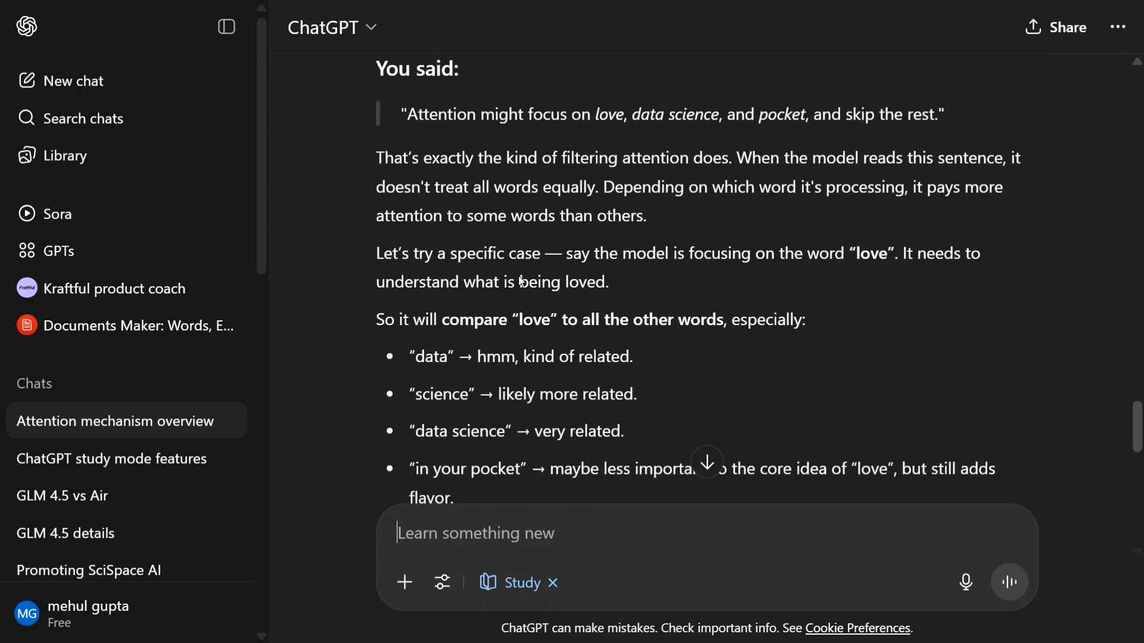
scroll(522, 281, "down", 3)
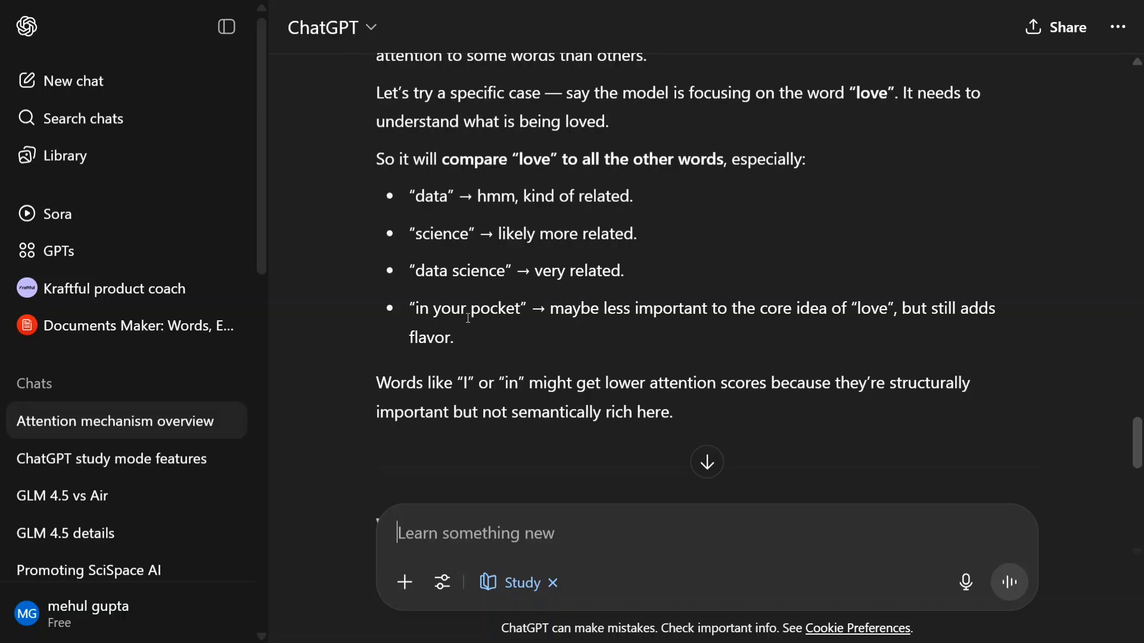
scroll(563, 326, "down", 5)
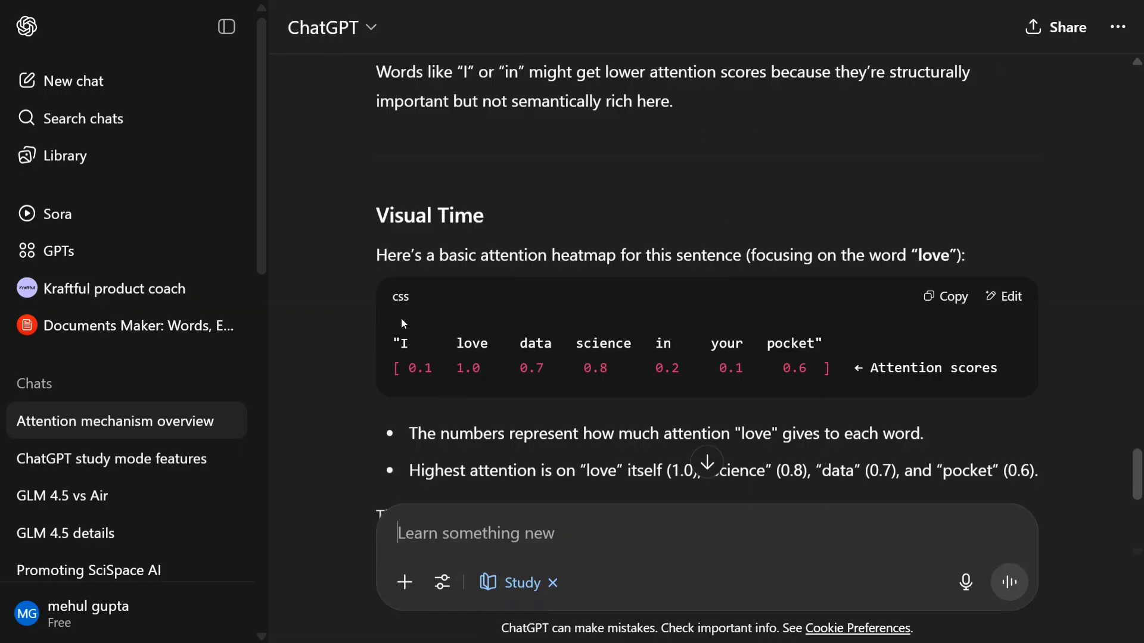
scroll(602, 371, "down", 6)
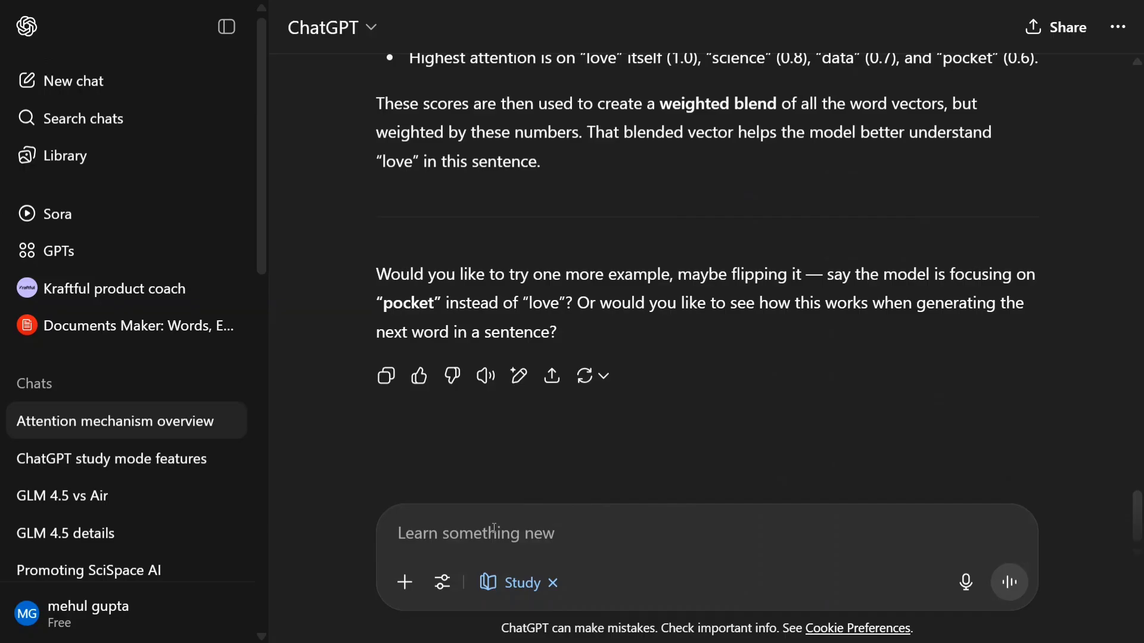
Step: Ask for a short 'pocket'-focused example and read its score table, recap and quiz offer
key("ctrl+super")
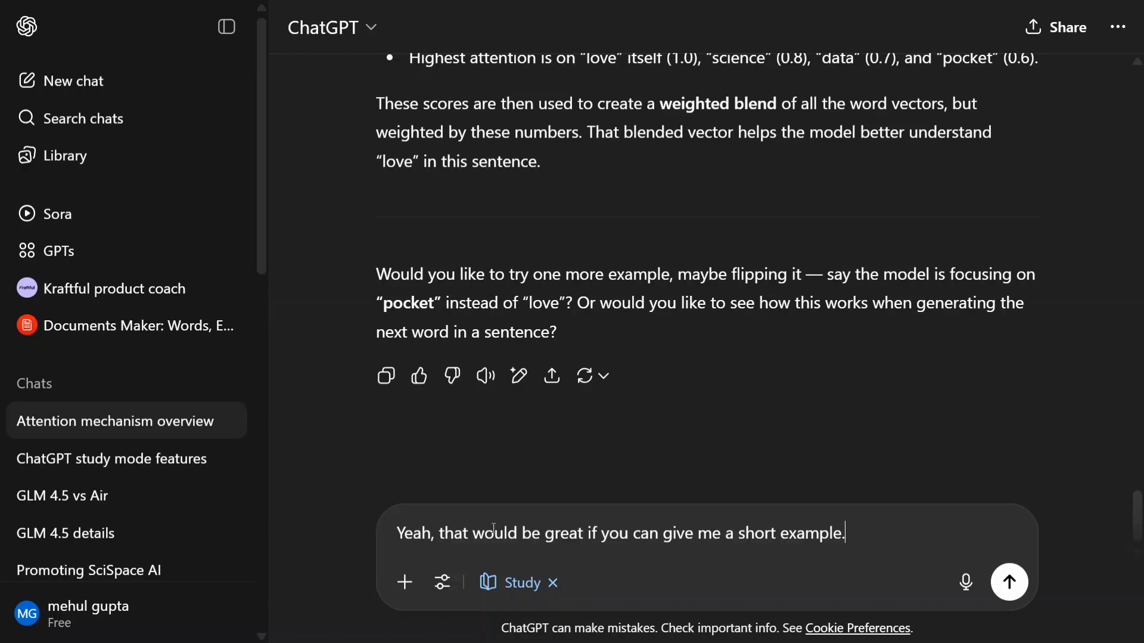
key("Return")
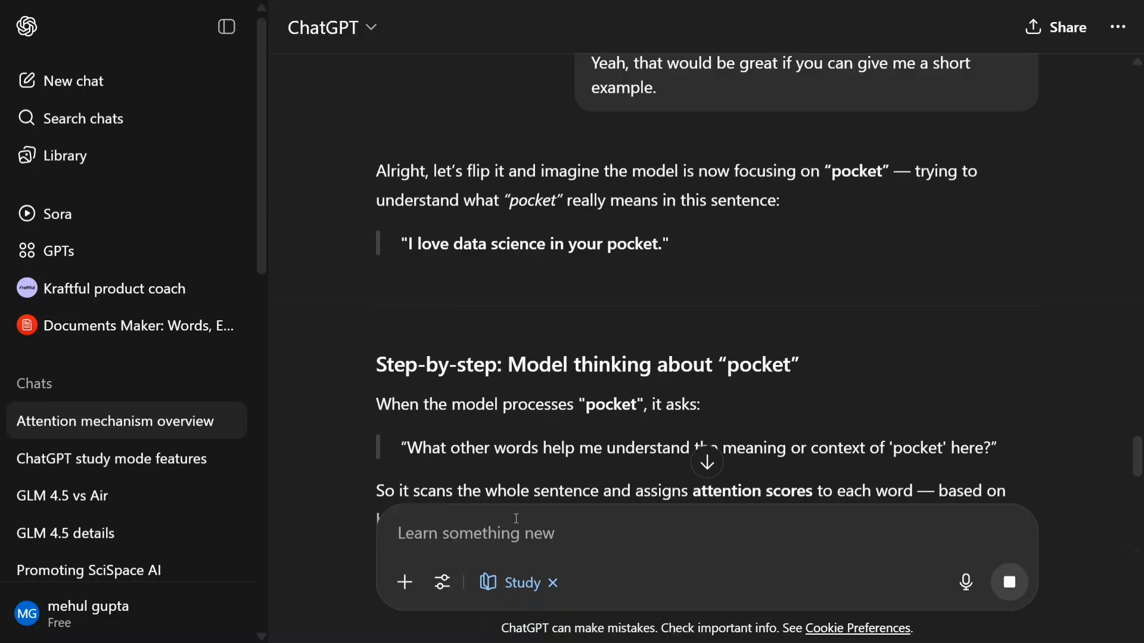
scroll(477, 385, "down", 10)
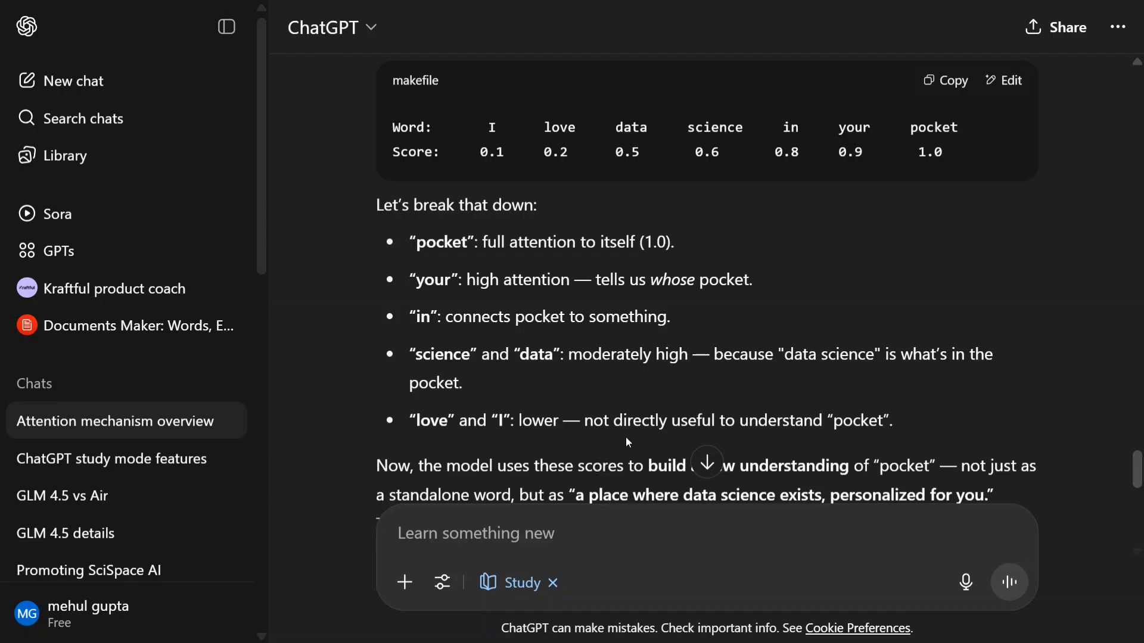
scroll(626, 438, "down", 3)
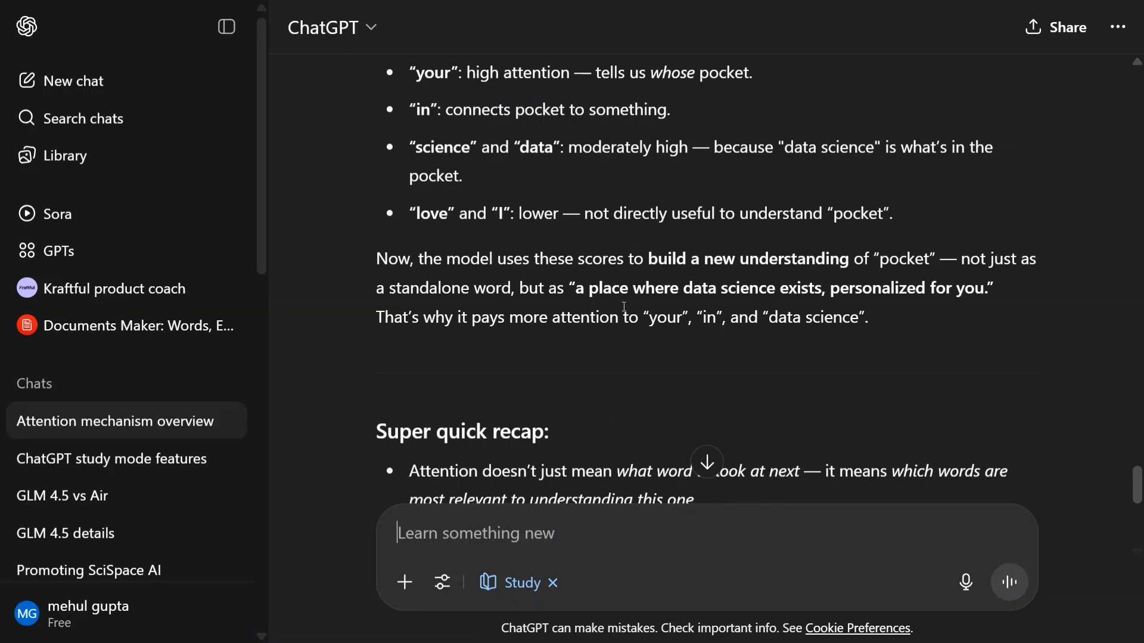
scroll(623, 388, "down", 7)
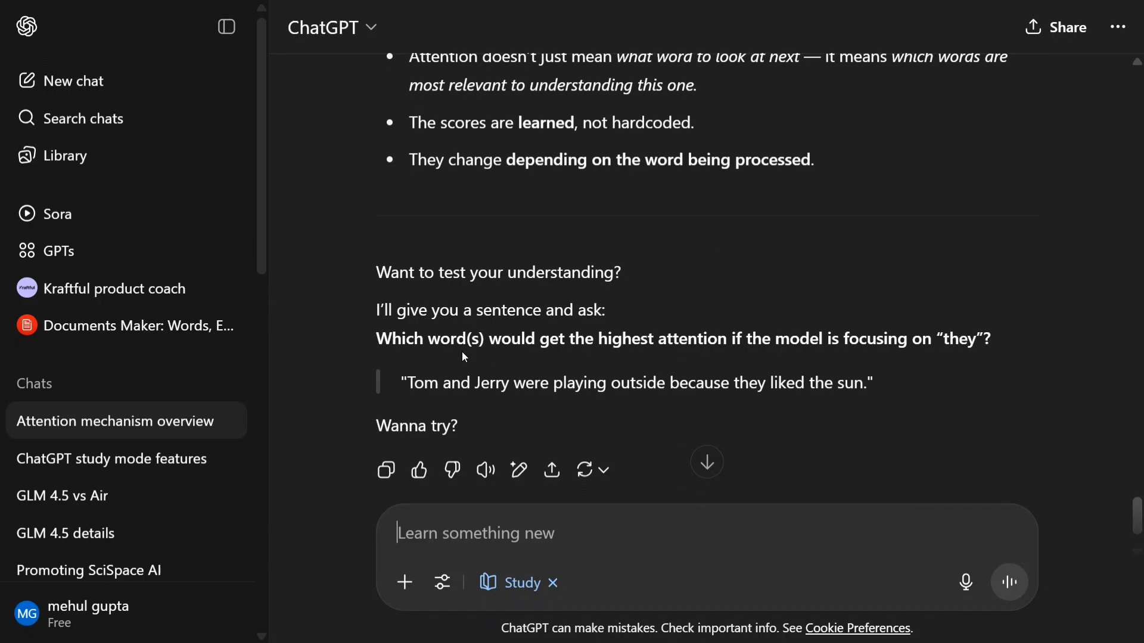
scroll(462, 352, "down", 2)
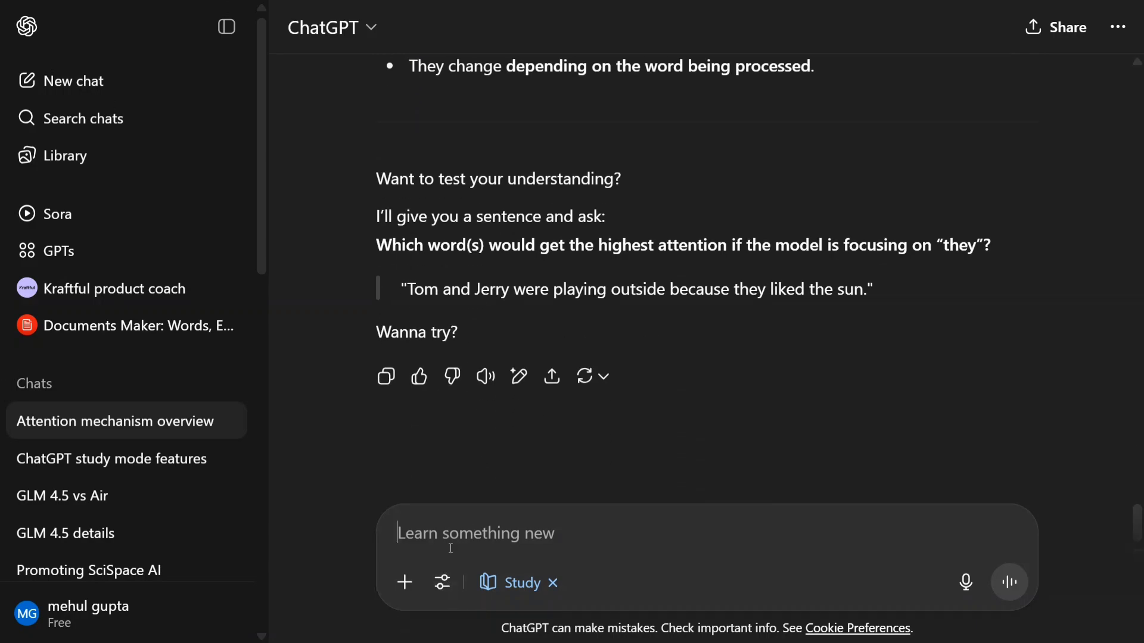
Step: Ask to be tested, answer which words 'they' attends to, and review the heatmap feedback
key("ctrl+super")
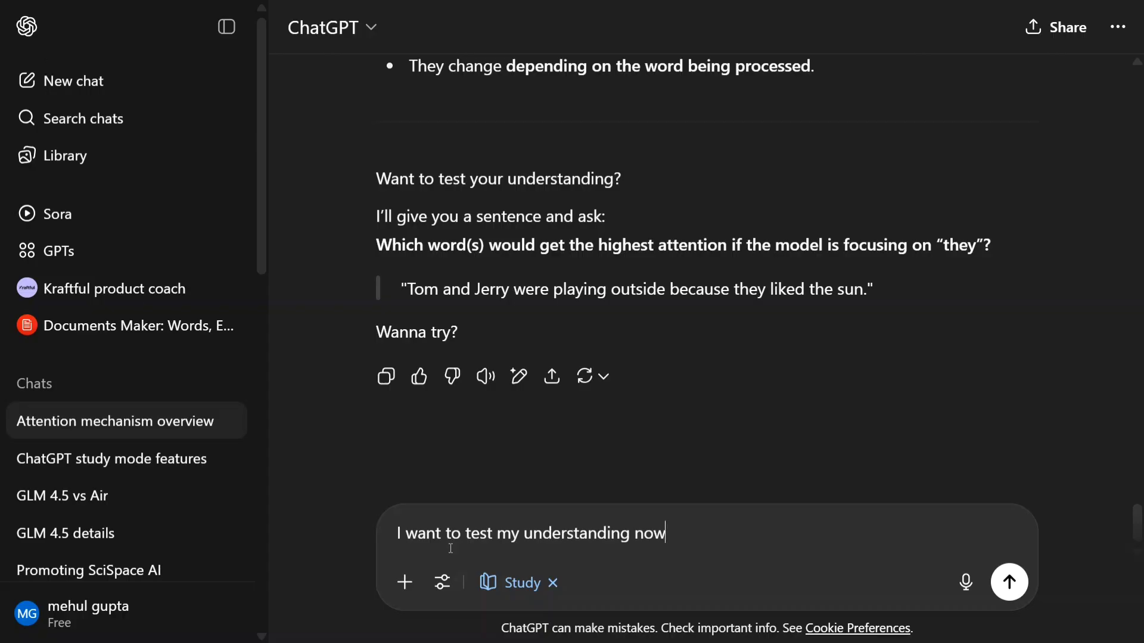
key("Return")
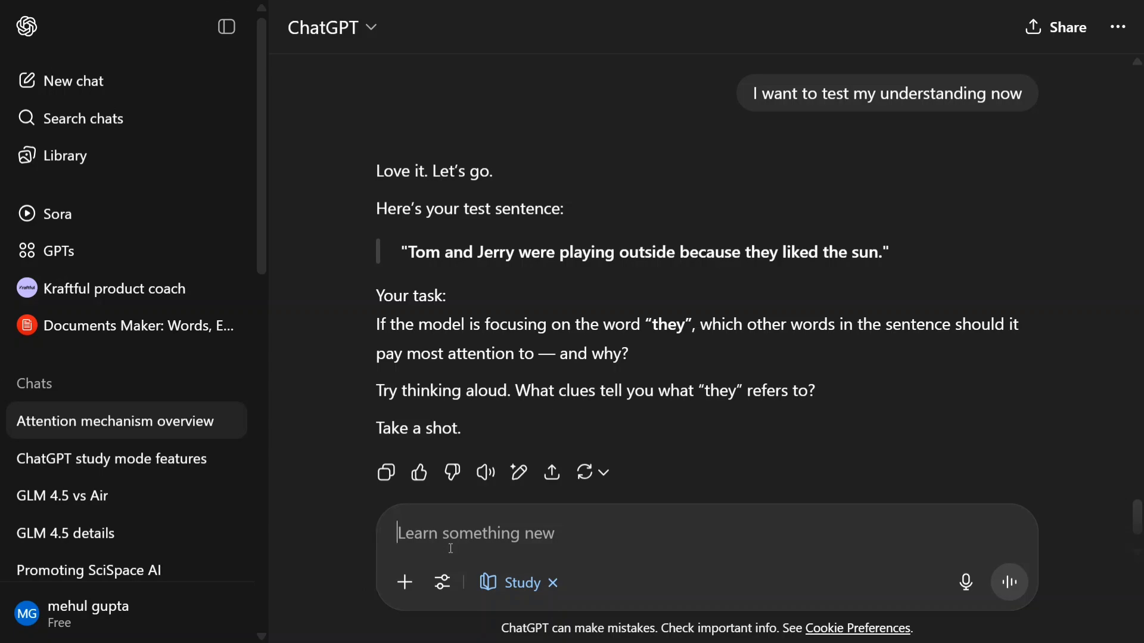
key("ctrl+super")
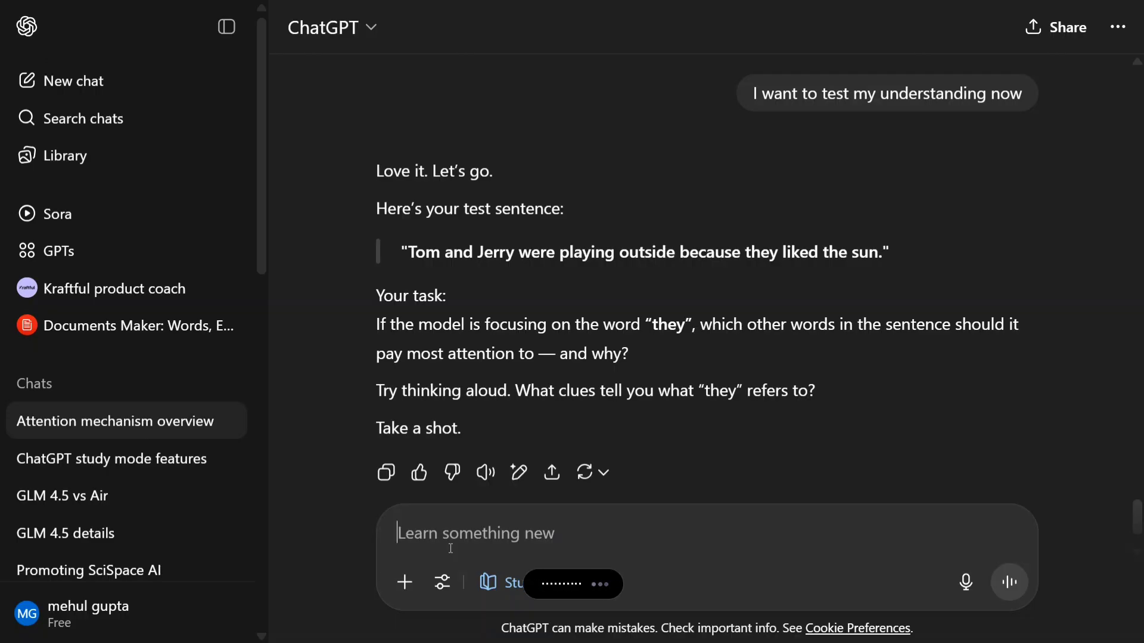
key("Return")
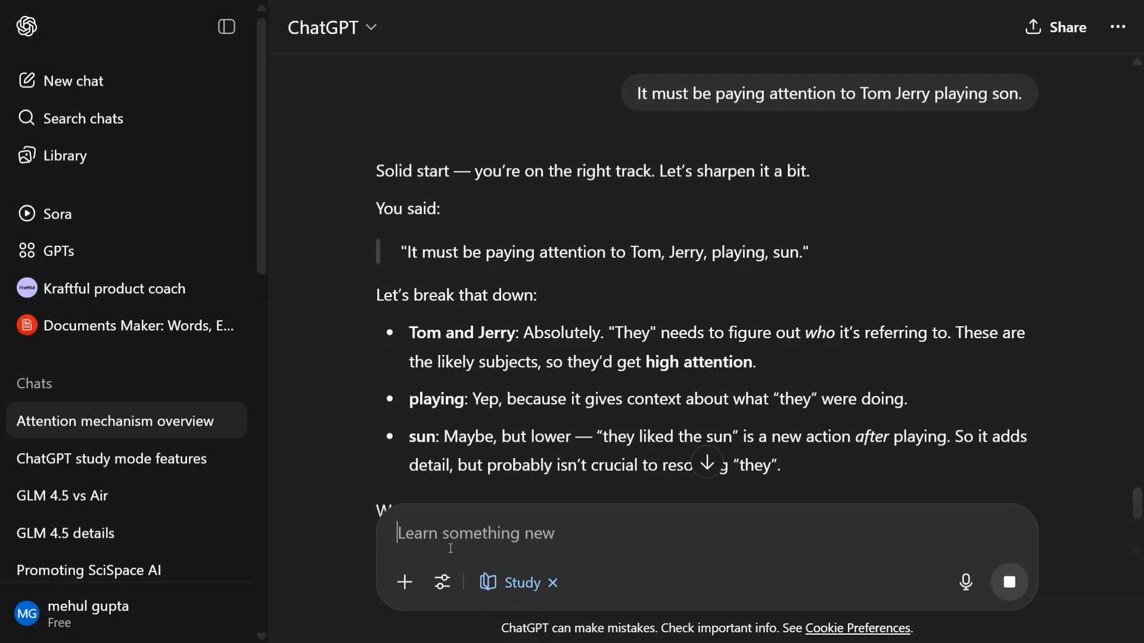
scroll(489, 340, "down", 2)
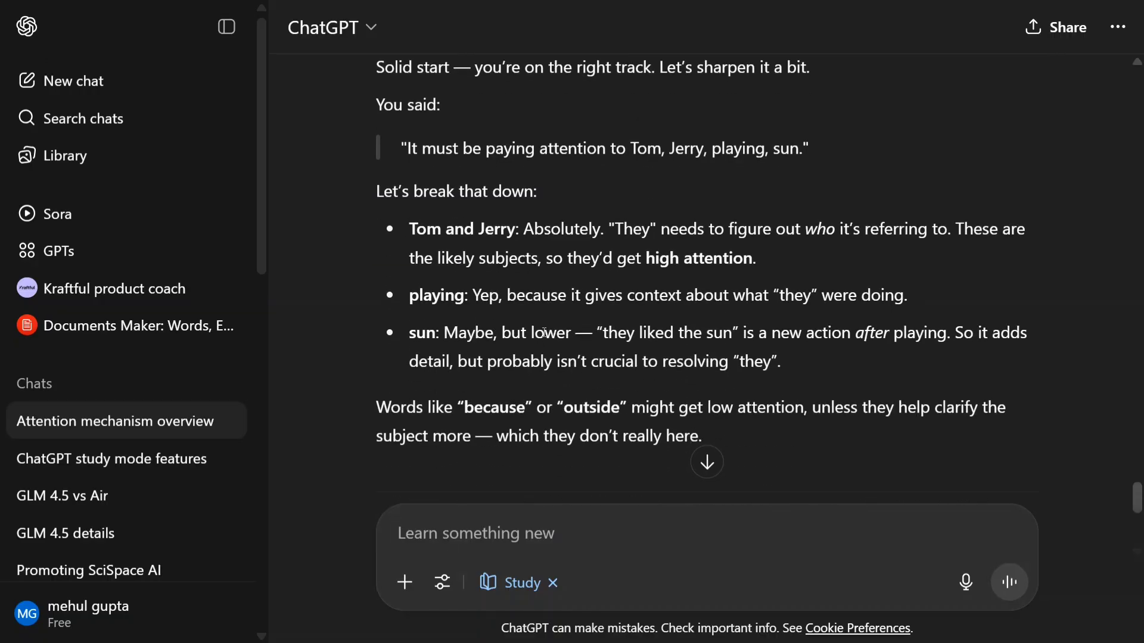
scroll(578, 405, "down", 5)
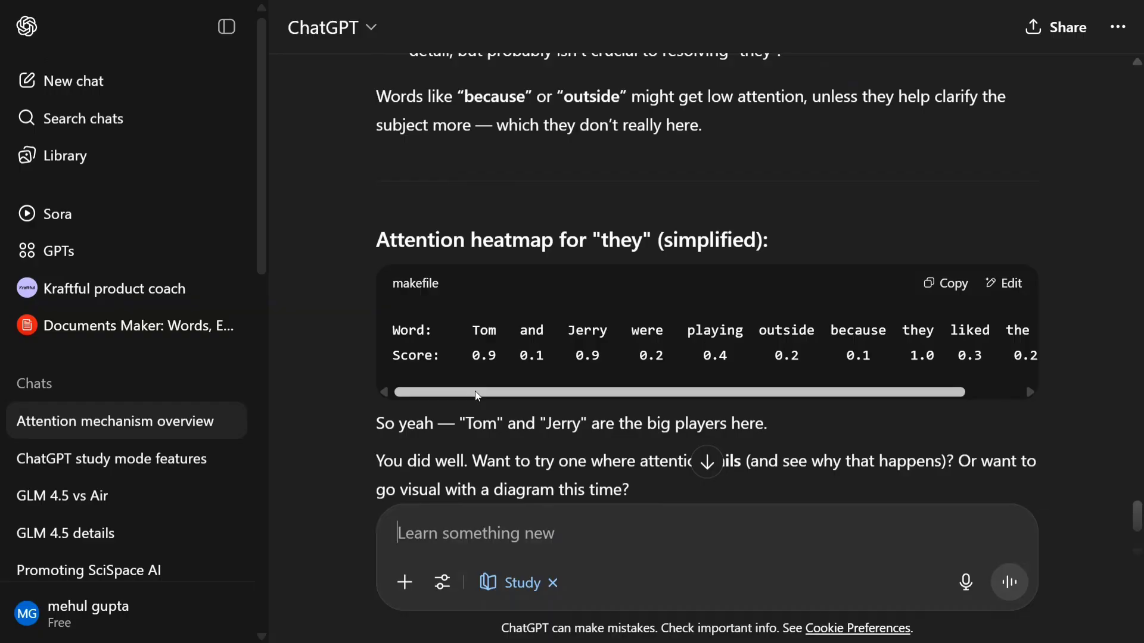
left_click_drag(488, 392, 455, 393)
scroll(458, 405, "down", 3)
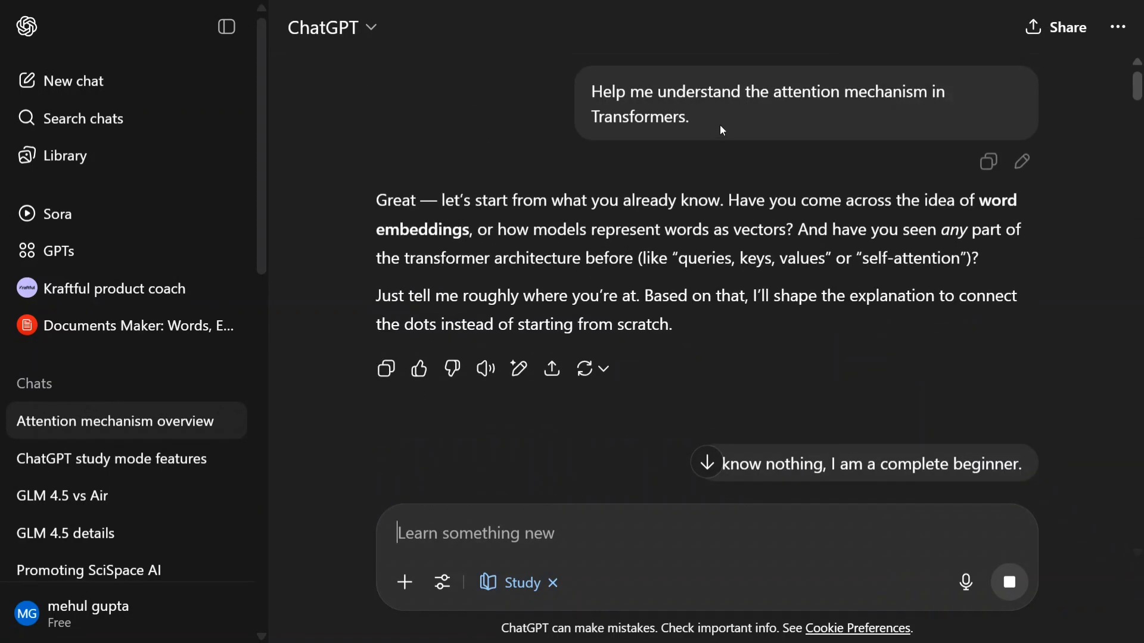
Step: Send the original attention question in a new chat without Study mode and read the direct answer
left_click_drag(717, 125, 578, 96)
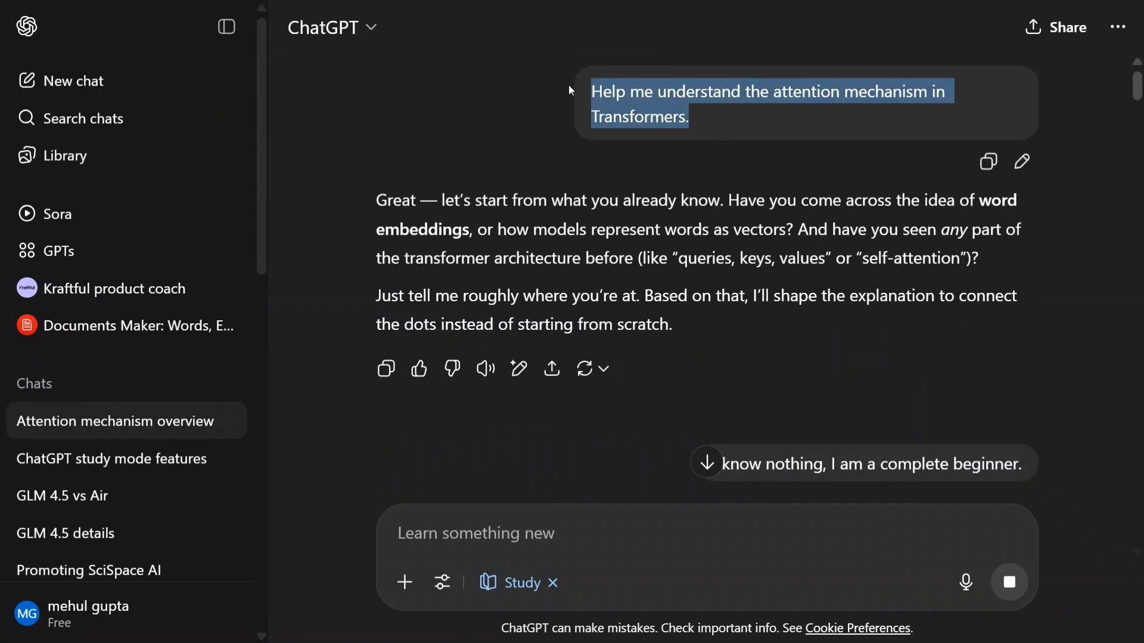
key("ctrl+c")
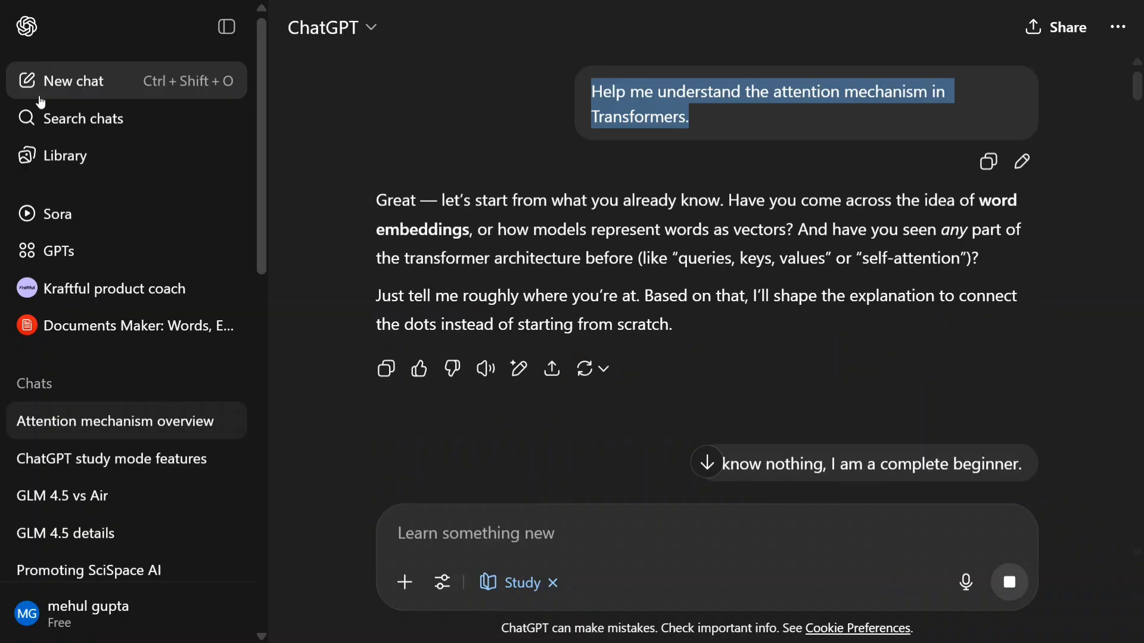
key("ctrl+shift+o")
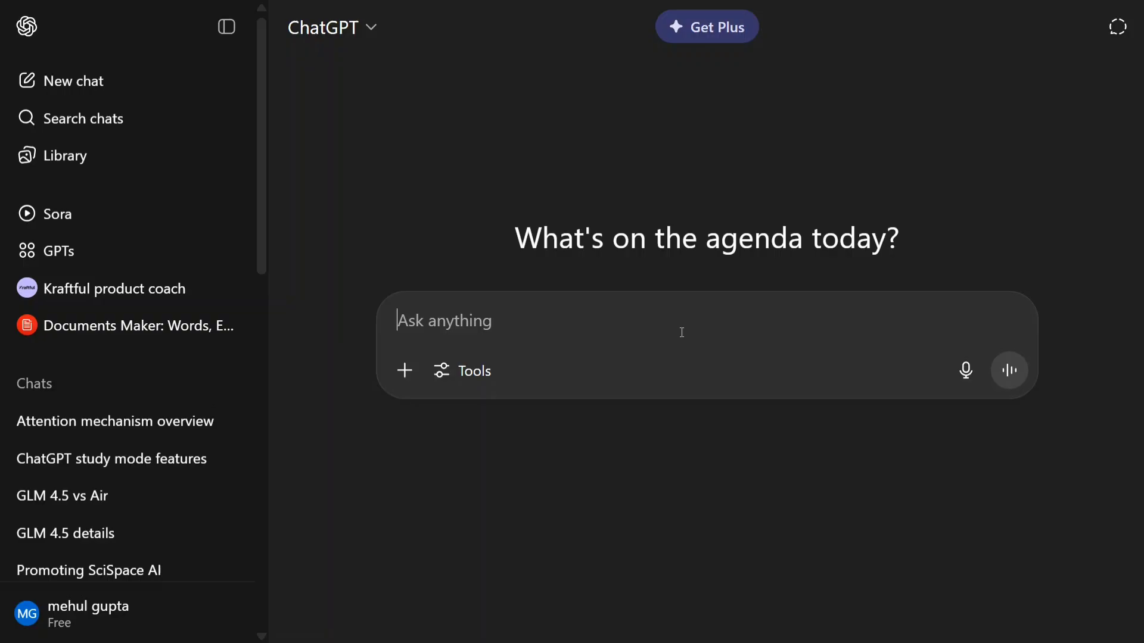
key("ctrl+v")
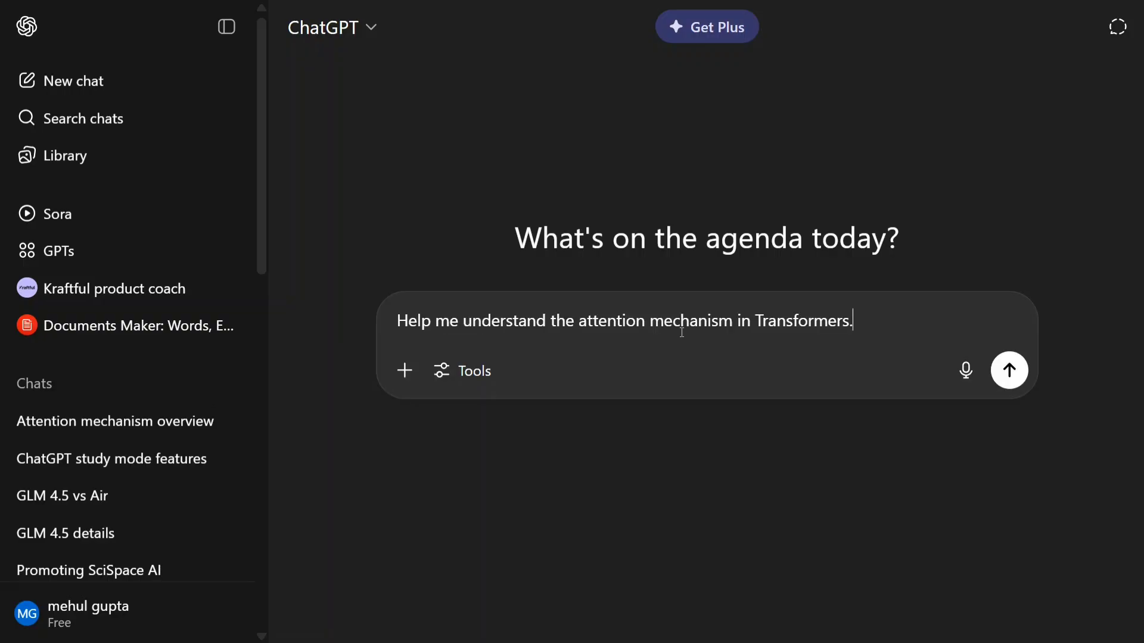
key("Return")
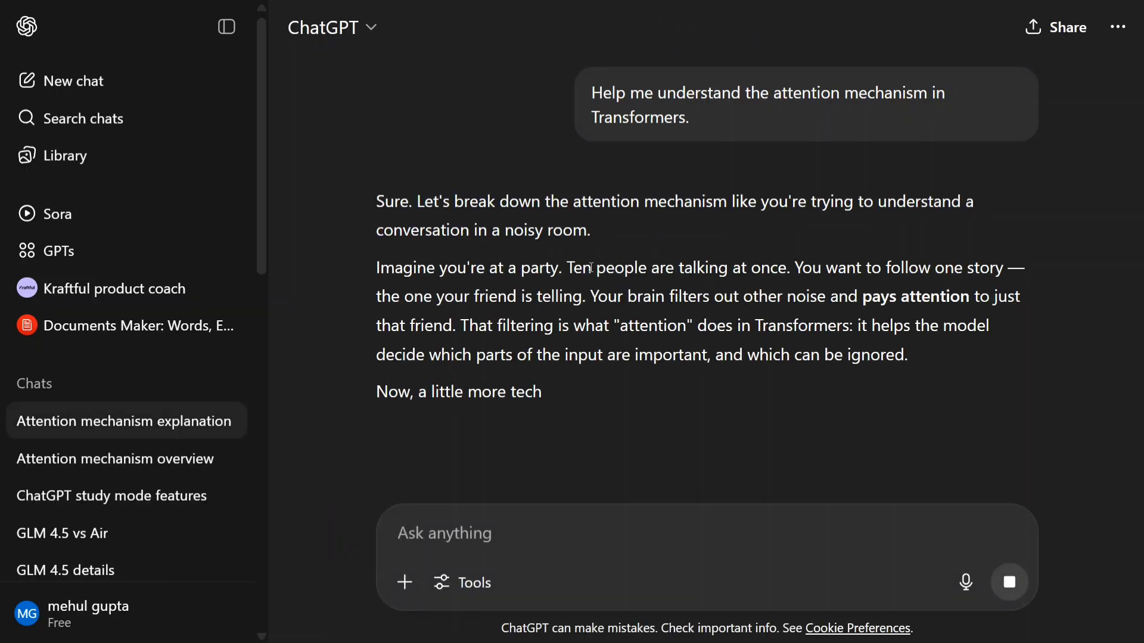
scroll(591, 268, "down", 2)
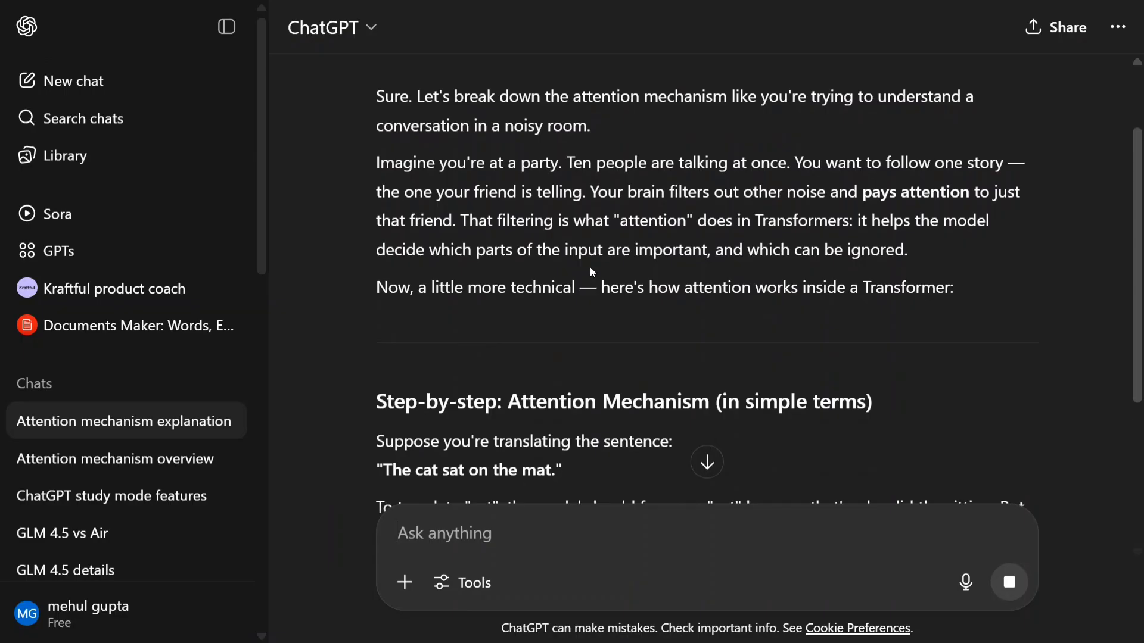
scroll(592, 272, "down", 8)
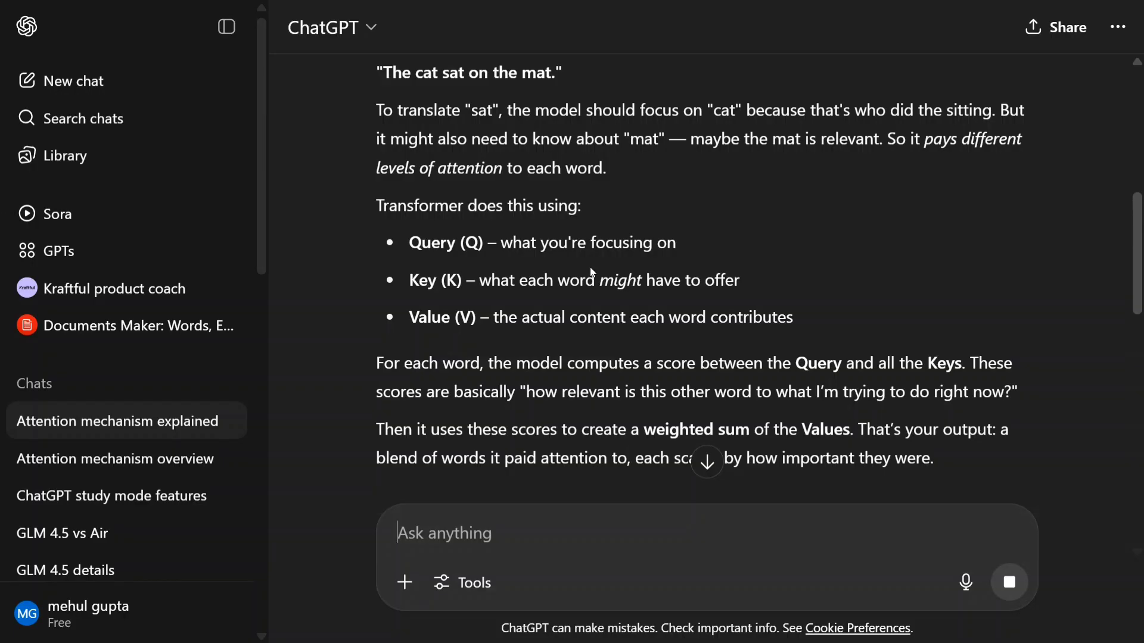
scroll(591, 273, "down", 15)
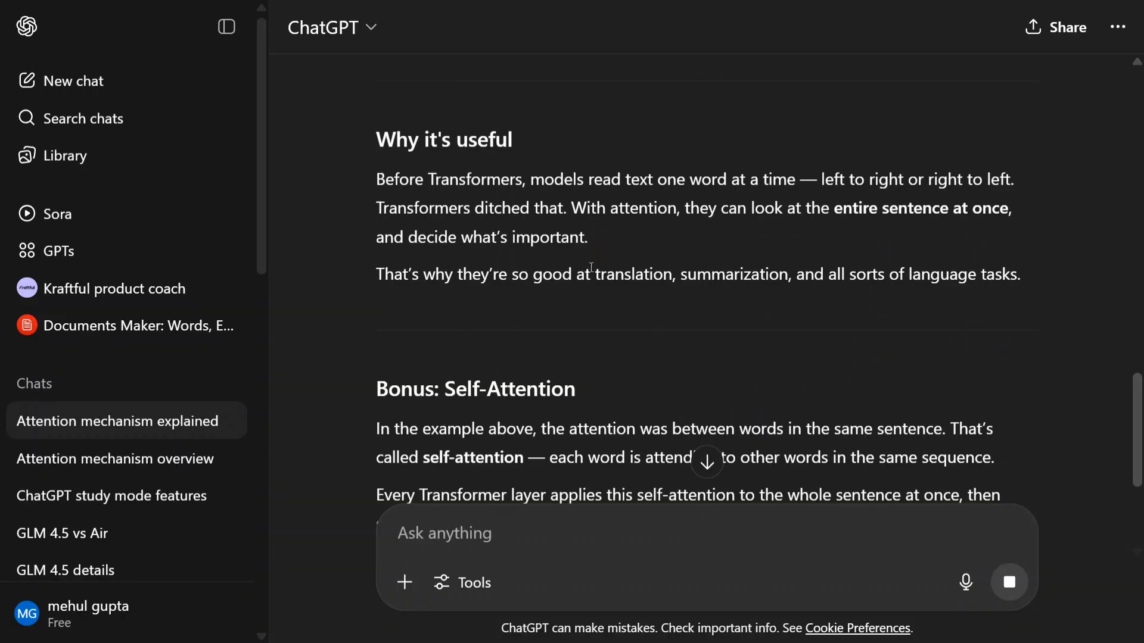